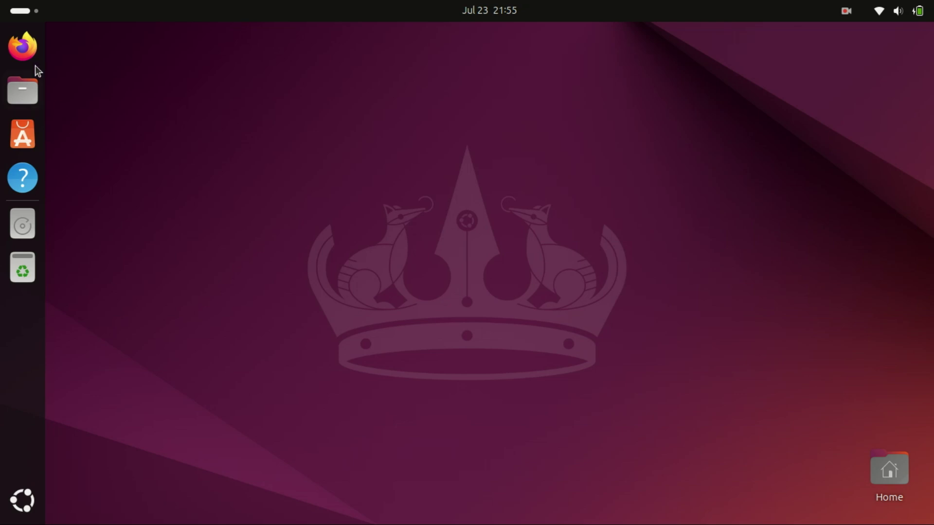
Launch Firefox and start a new session instead of restoring the previous one.
{"action": "left_click", "coordinate": [22, 46]}
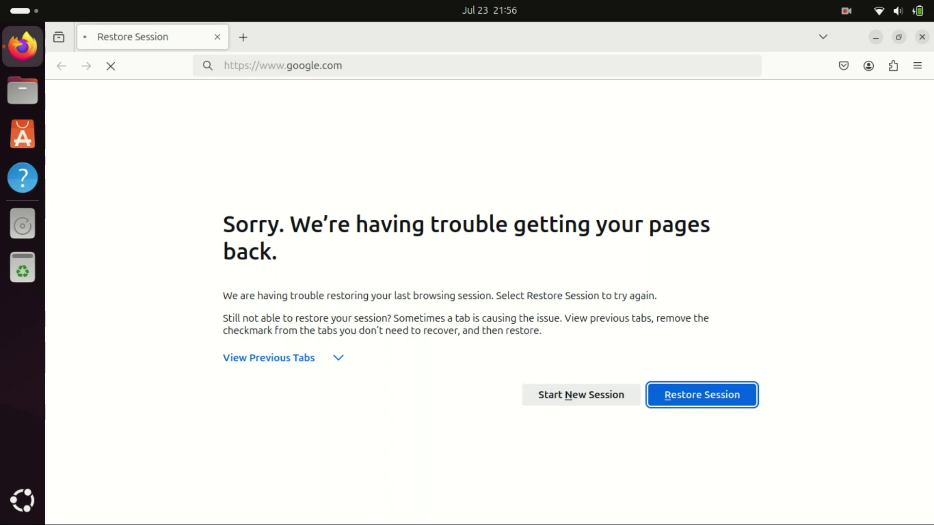
{"action": "left_click", "coordinate": [567, 395]}
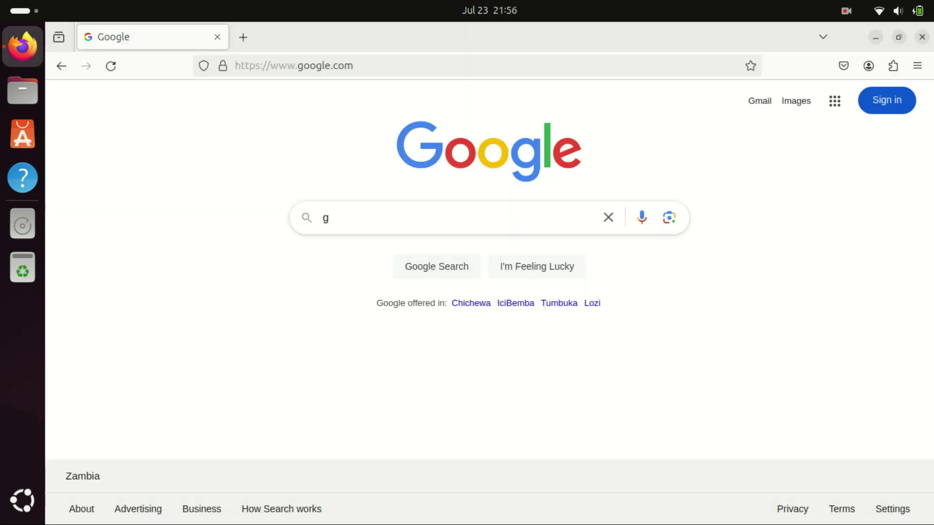
{"action": "type", "text": "oogle c"}
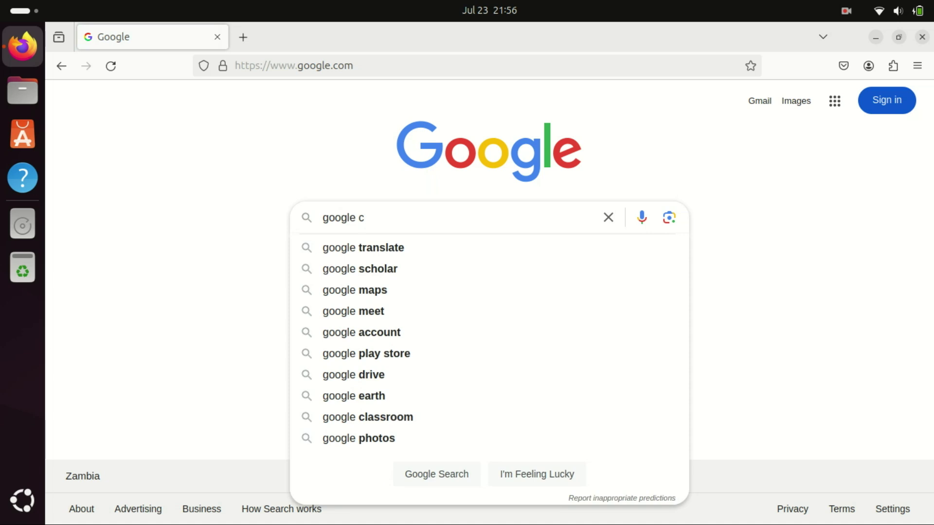
{"action": "type", "text": "hrome"}
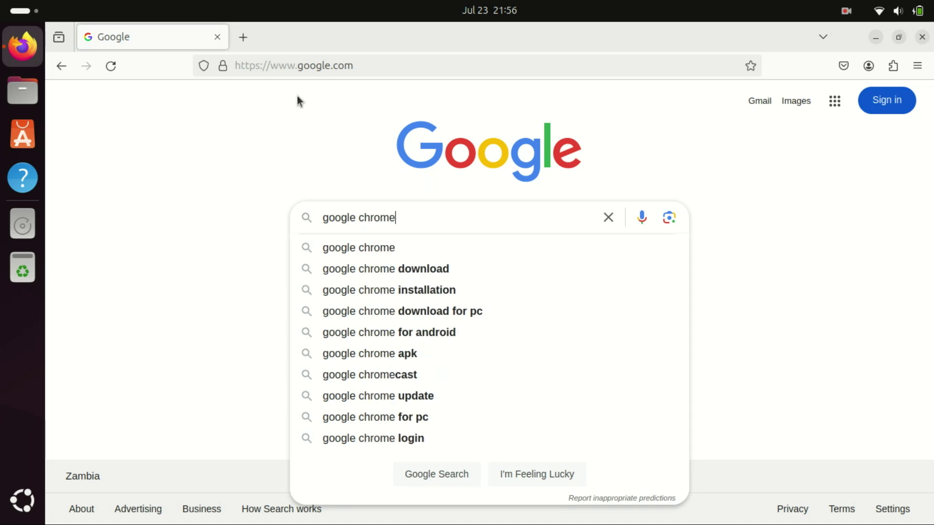
Search 'google chrome download', open the official result, and choose Download Chrome.
{"action": "left_click", "coordinate": [447, 270]}
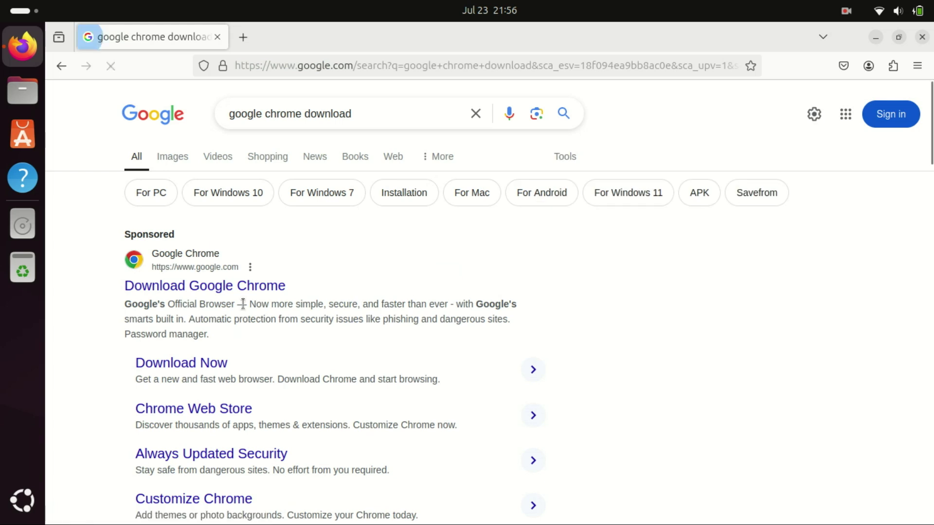
{"action": "left_click", "coordinate": [221, 288]}
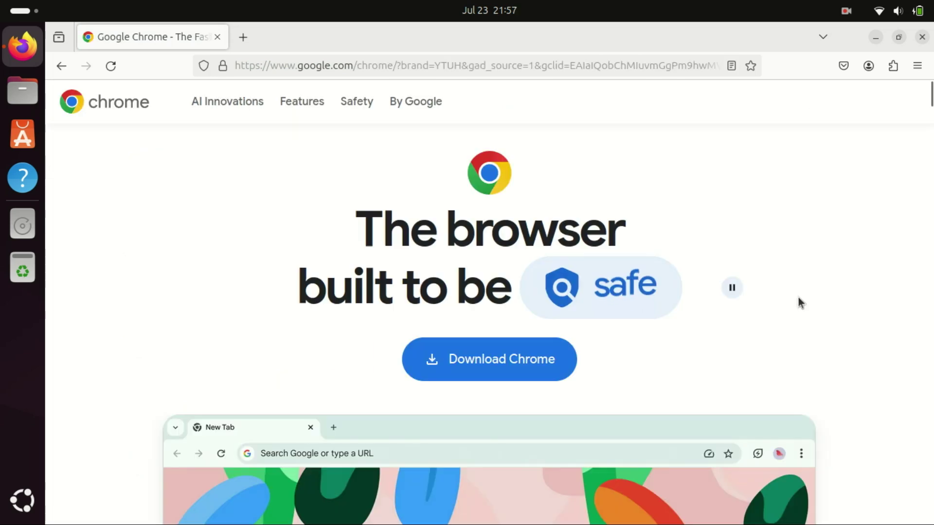
{"action": "left_click", "coordinate": [499, 363]}
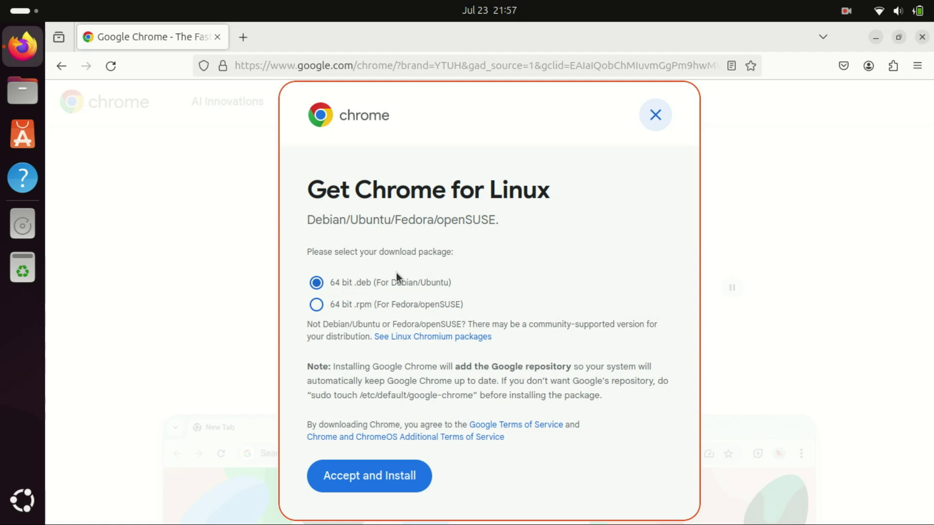
Accept and download the Chrome .deb, confirm the 104 MB file, and close Firefox.
{"action": "left_click", "coordinate": [382, 487]}
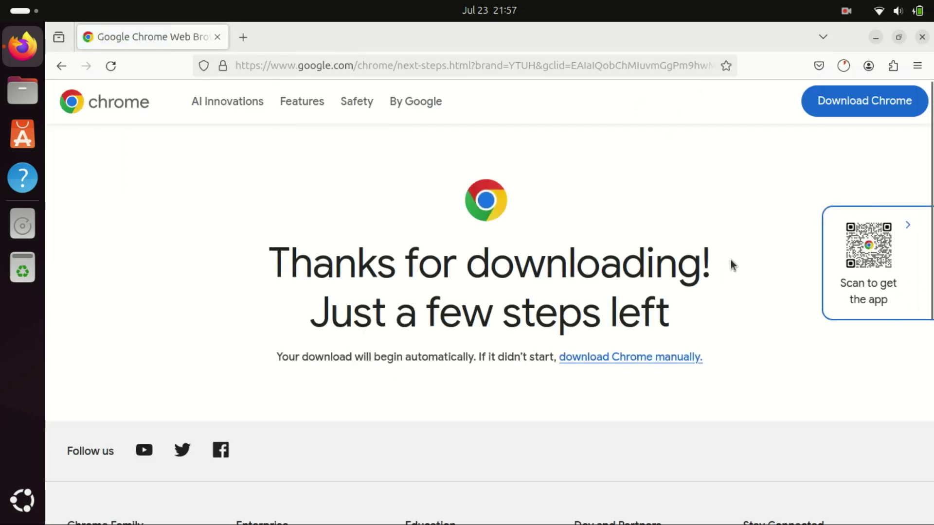
{"action": "left_click", "coordinate": [842, 64]}
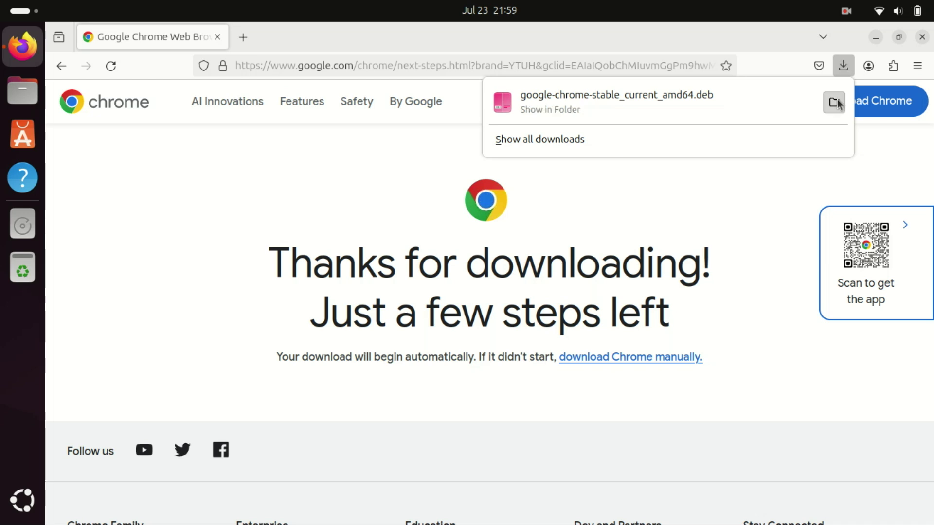
{"action": "left_click", "coordinate": [923, 37]}
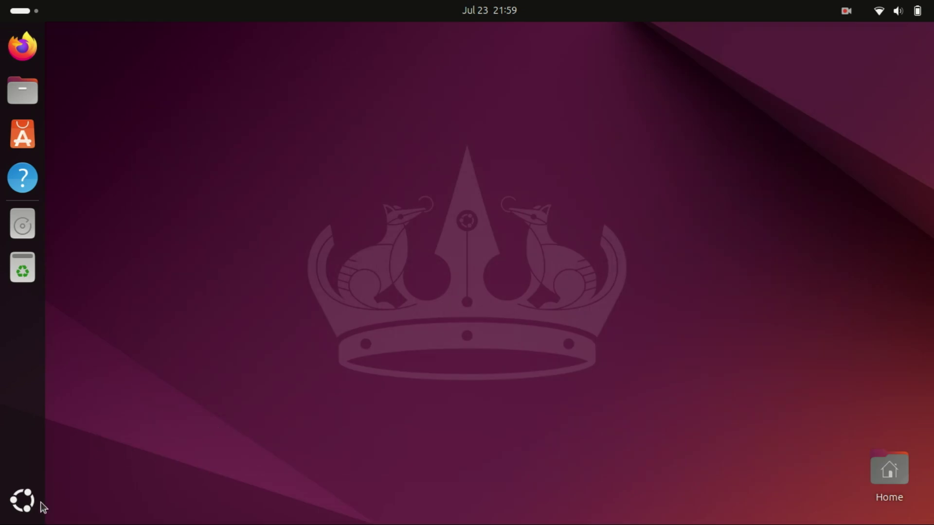
Launch Terminal from the app grid, maximize it, and run 'cd Downloads'.
{"action": "left_click", "coordinate": [22, 500]}
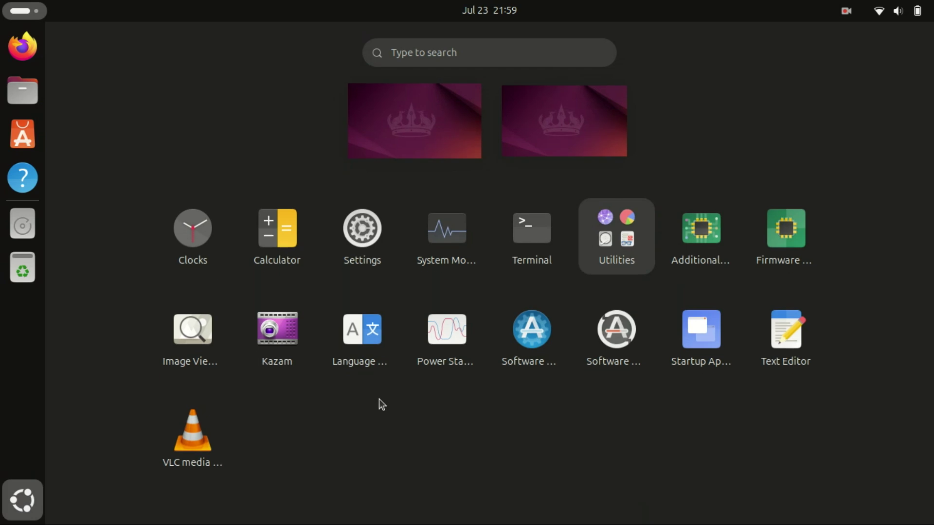
{"action": "left_click", "coordinate": [531, 222]}
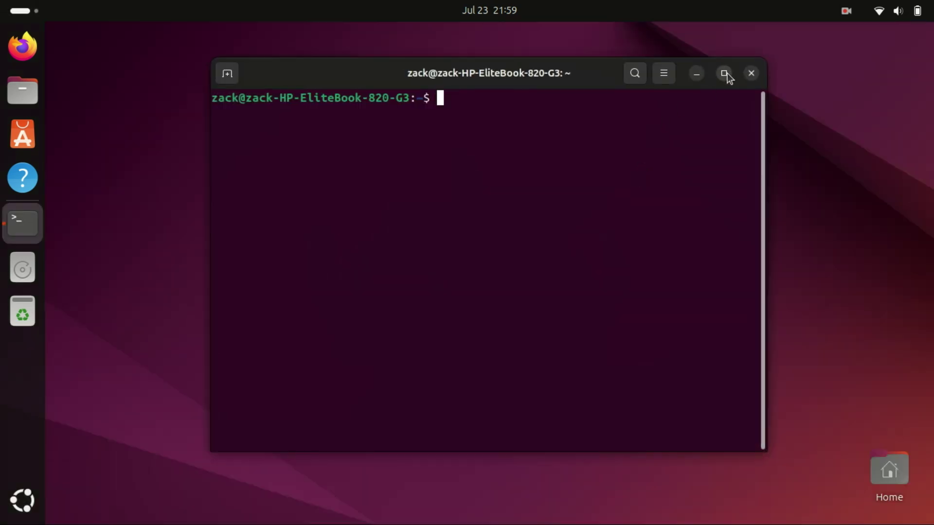
{"action": "left_click", "coordinate": [726, 73]}
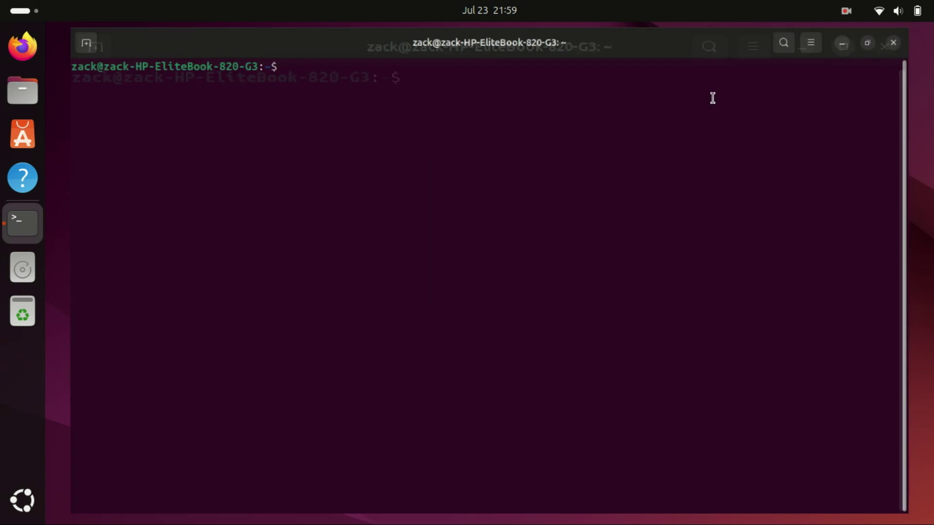
{"action": "type", "text": "cd "}
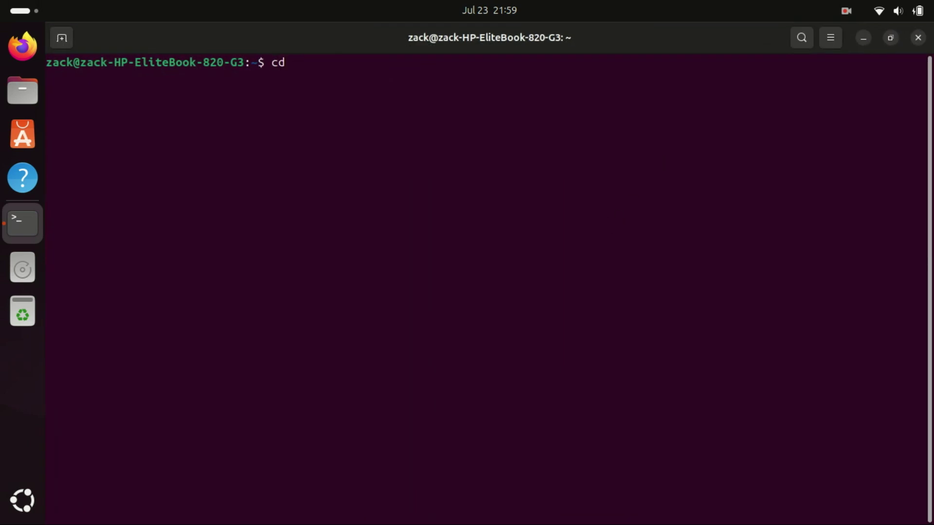
{"action": "type", "text": "Dow"}
{"action": "type", "text": "nloads"}
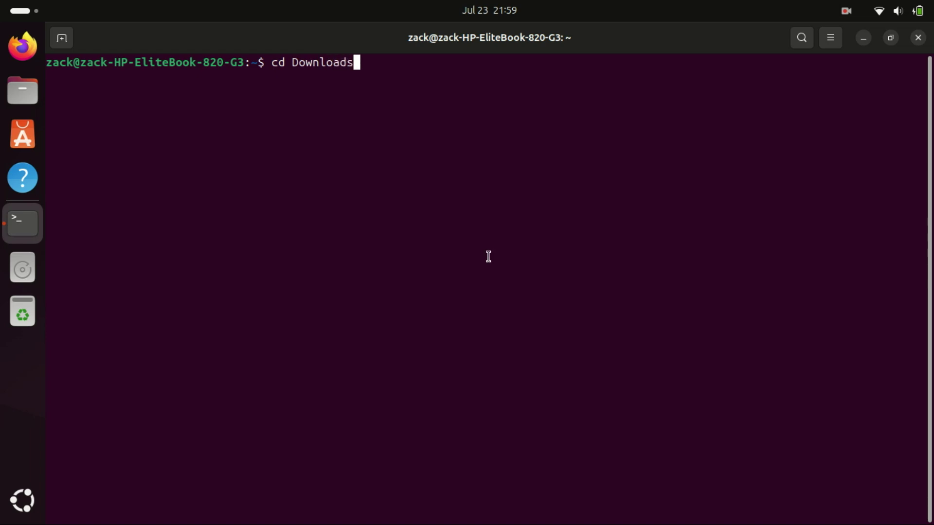
{"action": "key", "text": "Return"}
{"action": "type", "text": "ls"}
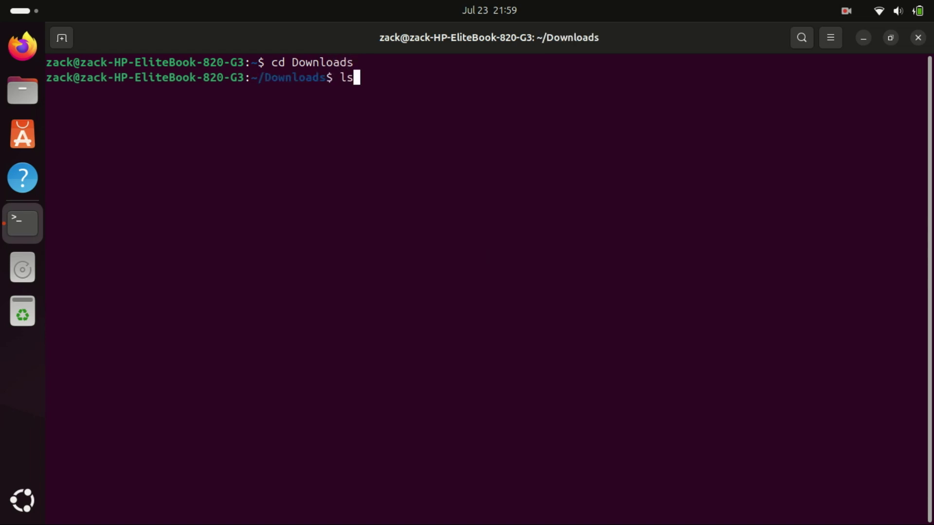
List the Downloads folder and copy the google-chrome-stable_current_amd64.deb filename.
{"action": "key", "text": "Return"}
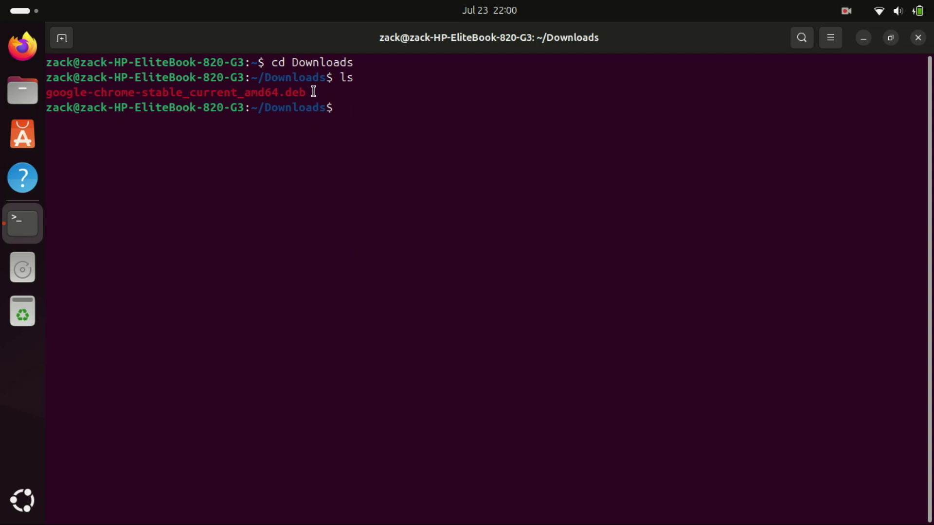
{"action": "left_click_drag", "start_coordinate": [313, 93], "coordinate": [40, 93]}
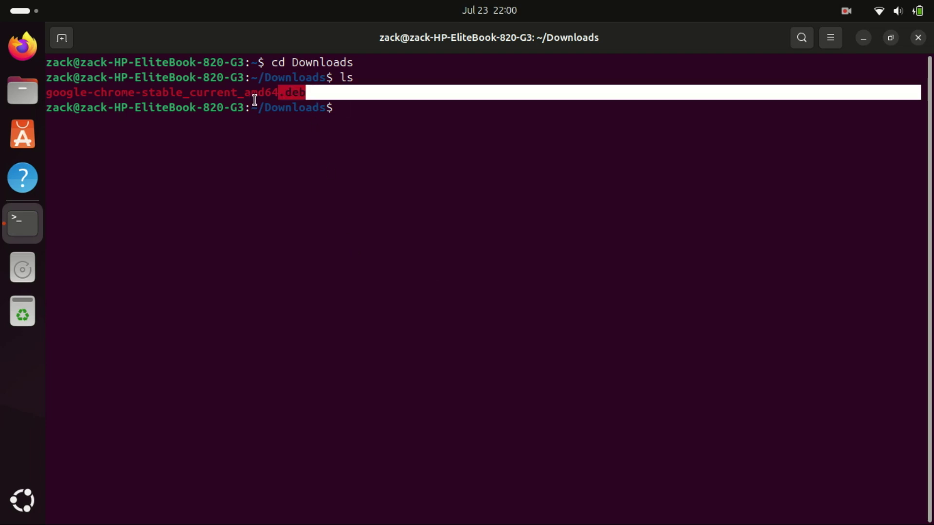
{"action": "right_click", "coordinate": [77, 88]}
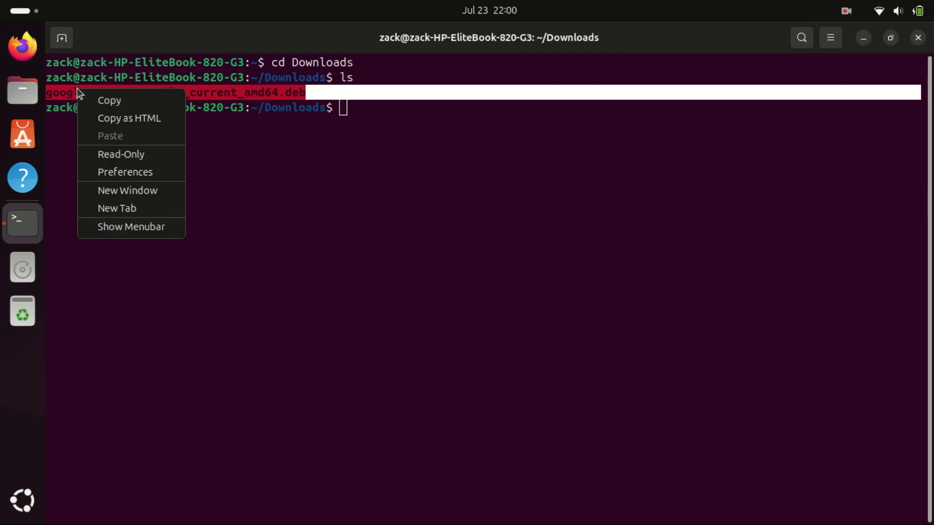
{"action": "left_click", "coordinate": [110, 101]}
{"action": "type", "text": "sudo apt"}
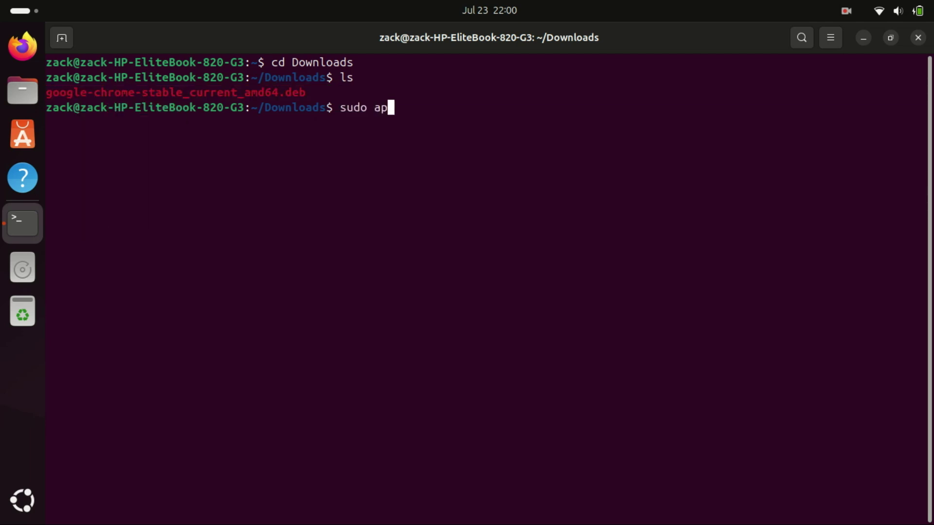
Build the 'sudo dpkg -i' command with the pasted .deb filename.
{"action": "key", "text": "BackSpace"}
{"action": "key", "text": "BackSpace"}
{"action": "key", "text": "BackSpace"}
{"action": "type", "text": "dpkg "}
{"action": "type", "text": "-i"}
{"action": "right_click", "coordinate": [460, 118]}
{"action": "left_click", "coordinate": [492, 165]}
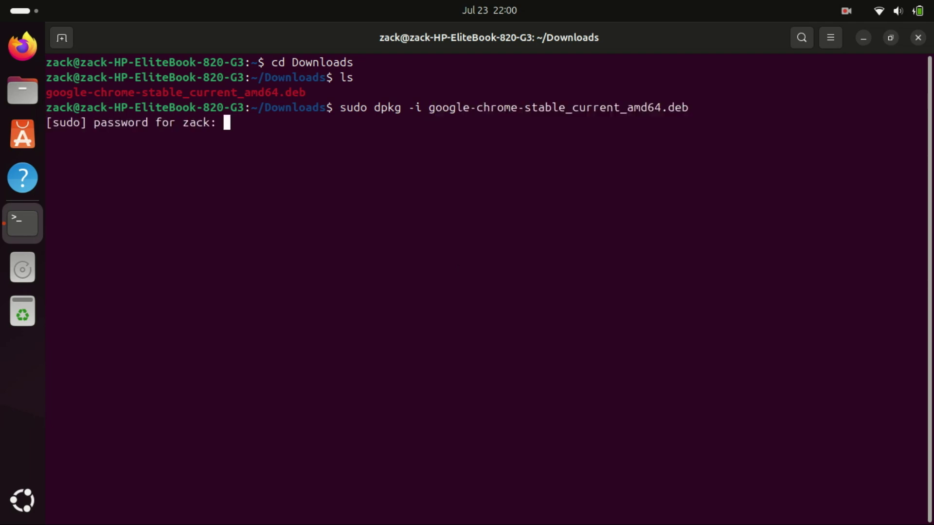
Submit the sudo password so dpkg installs Google Chrome 126.0.6478.182-1.
{"action": "key", "text": "Return"}
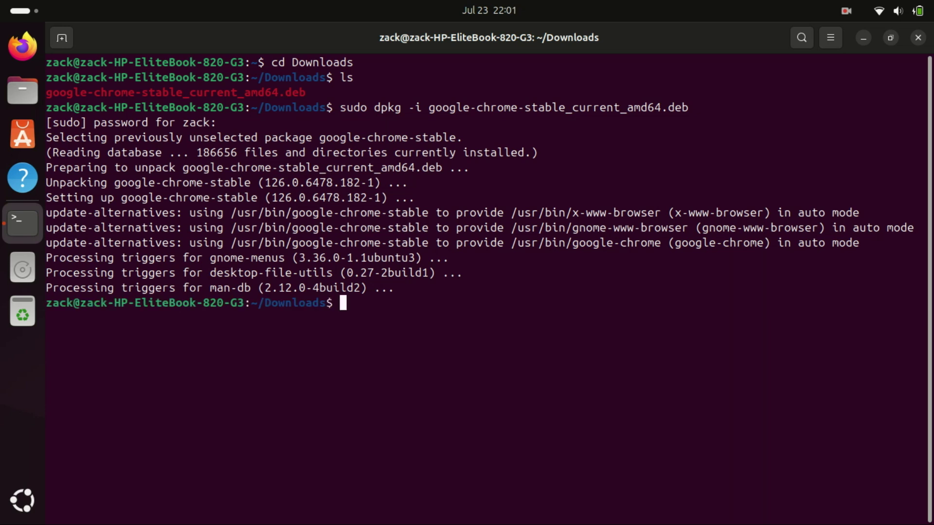
{"action": "type", "text": "clea"}
{"action": "type", "text": "r"}
Clear the terminal, then search the app grid for 'chro' and launch Google Chrome.
{"action": "key", "text": "Return"}
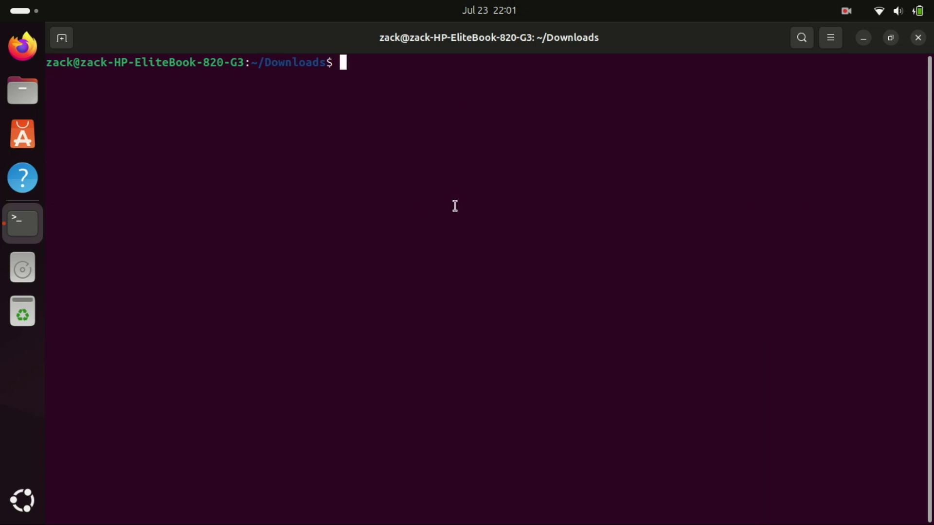
{"action": "left_click", "coordinate": [21, 501]}
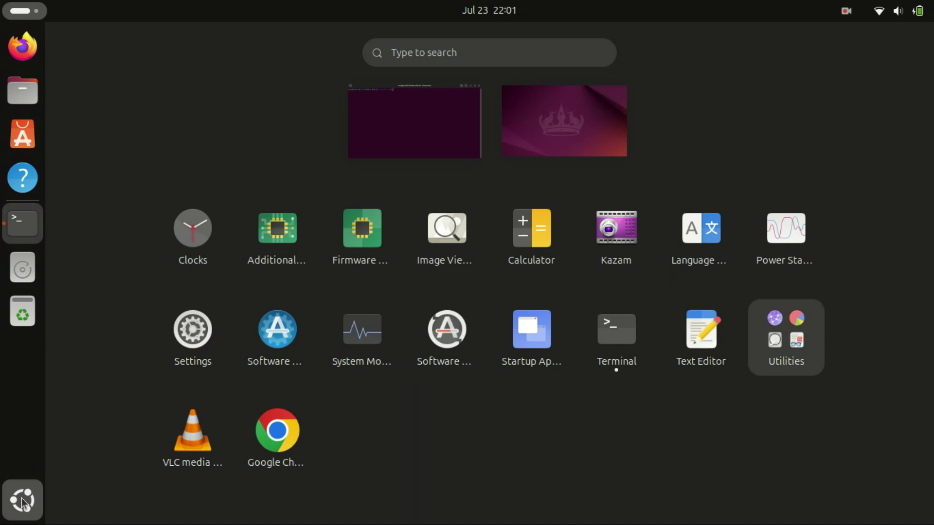
{"action": "left_click", "coordinate": [417, 54]}
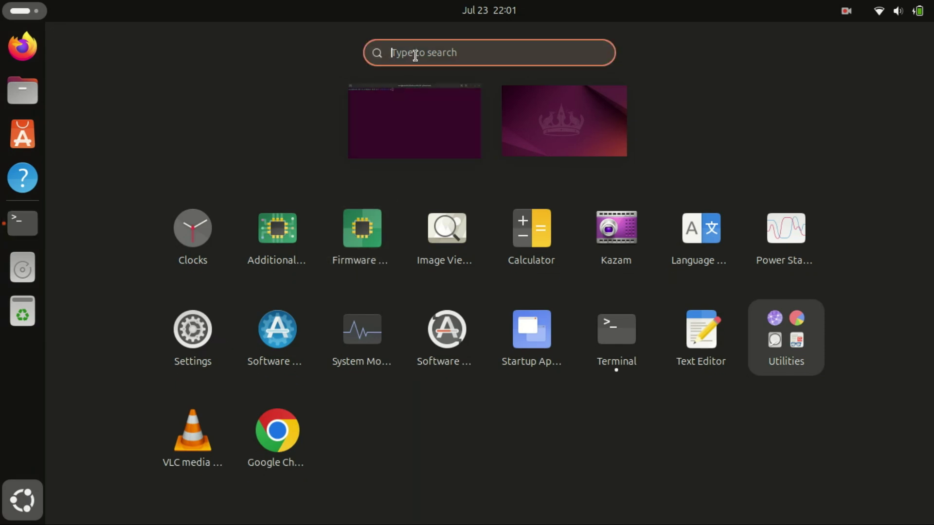
{"action": "type", "text": "chro"}
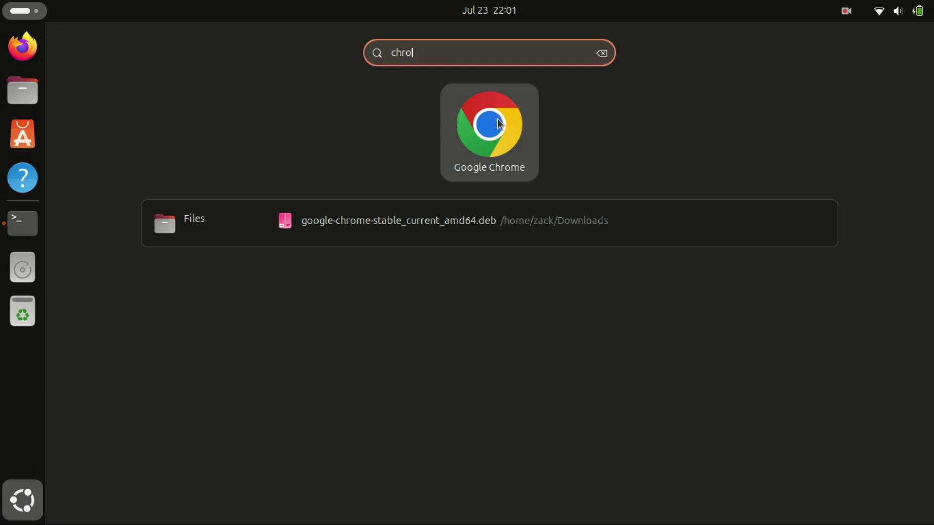
{"action": "left_click", "coordinate": [499, 124]}
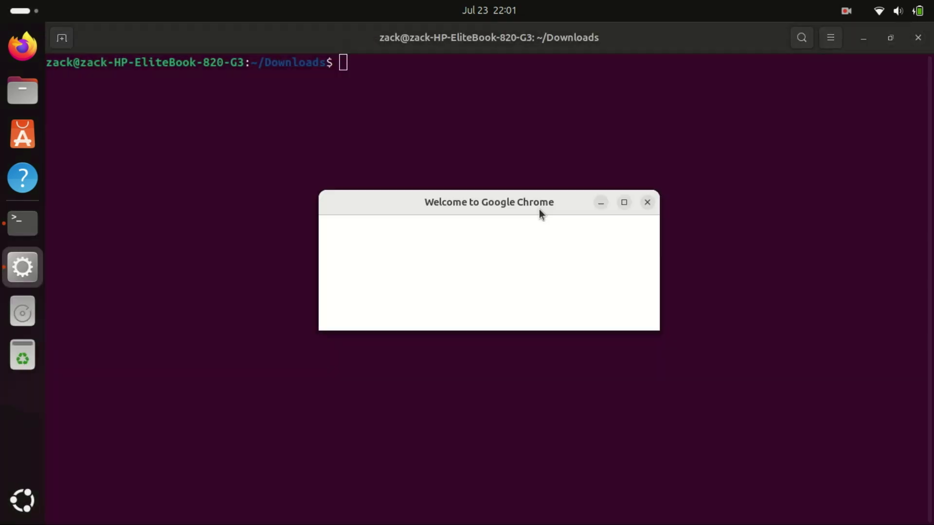